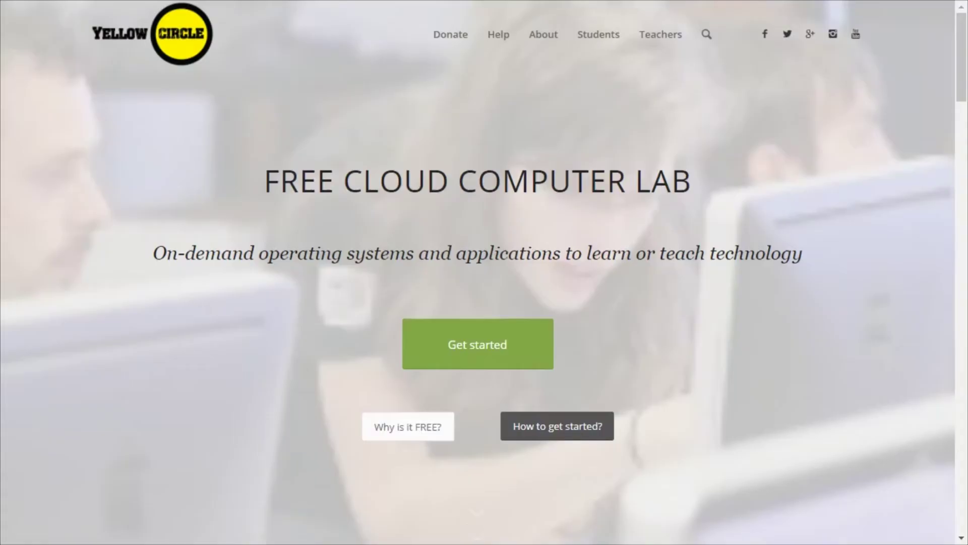
Show the sign-up and login options in the Students menu of the top navigation bar.
{"action": "mouse_move", "coordinate": [605, 48]}
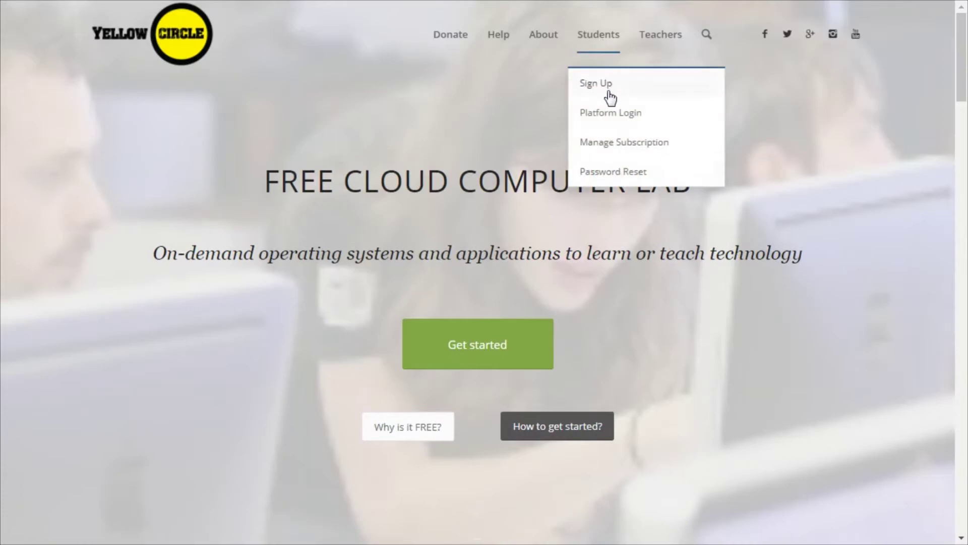
On the Platform Login page, enter the student account's e-mail and password.
{"action": "left_click", "coordinate": [615, 117]}
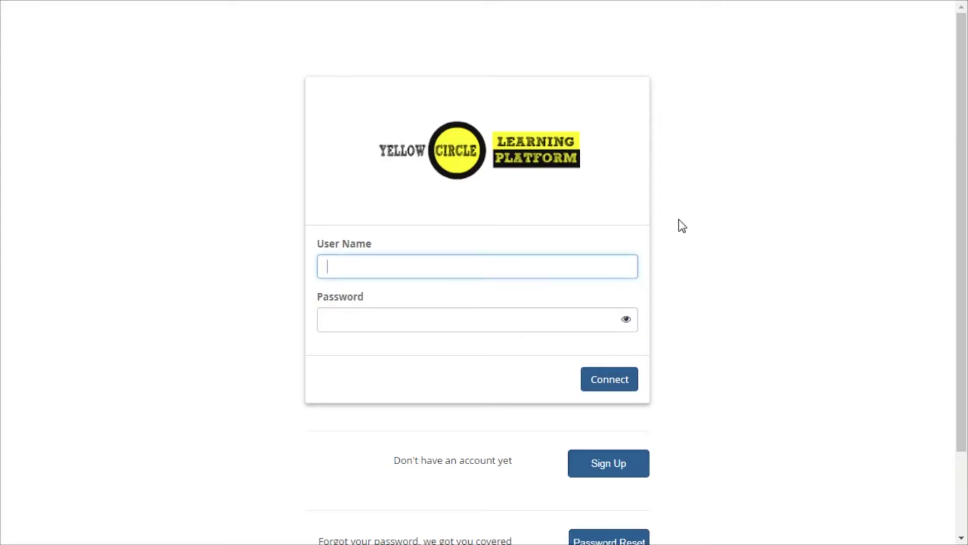
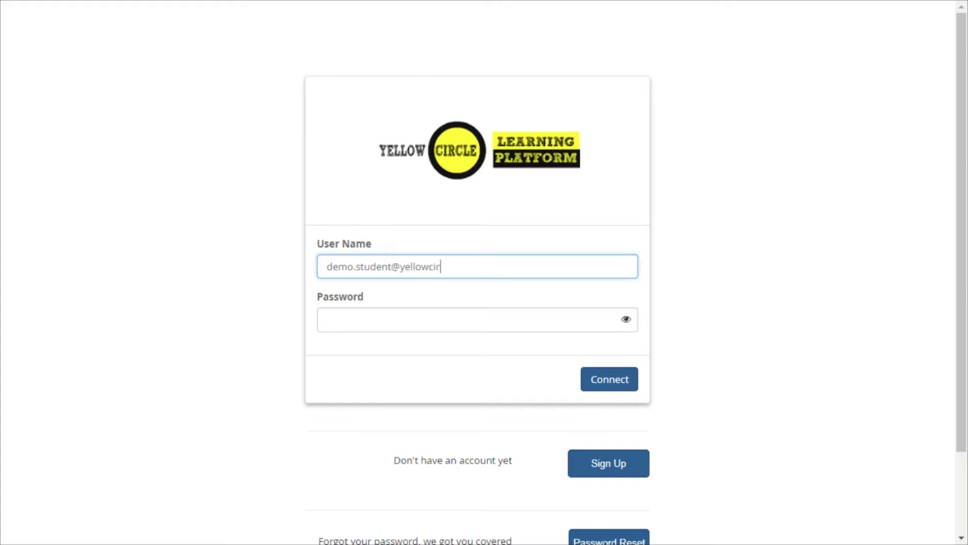
{"action": "key", "text": "Tab"}
{"action": "key", "text": "ctrl+v"}
Sign in, go to Instances, and open the Console of the windows instance.
{"action": "left_click", "coordinate": [626, 383]}
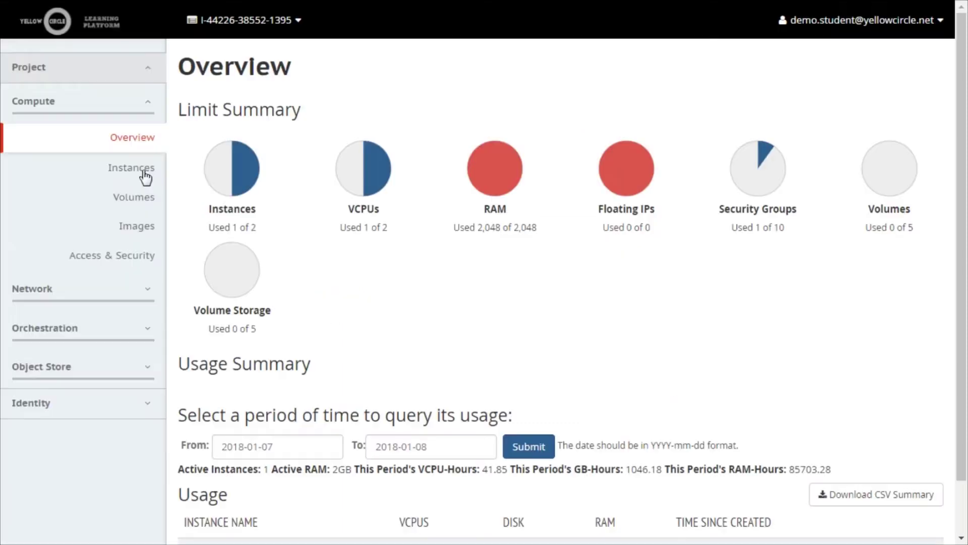
{"action": "left_click", "coordinate": [144, 172]}
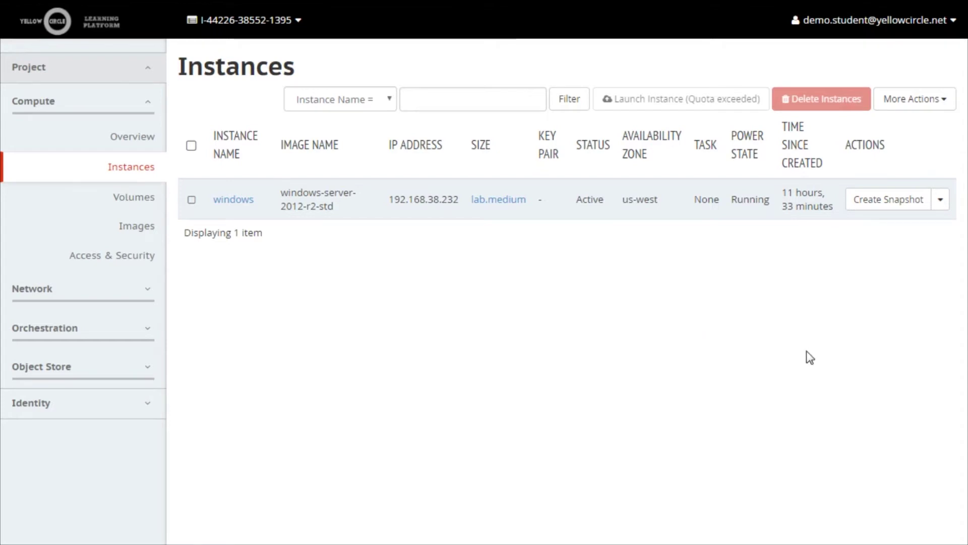
{"action": "left_click", "coordinate": [940, 204]}
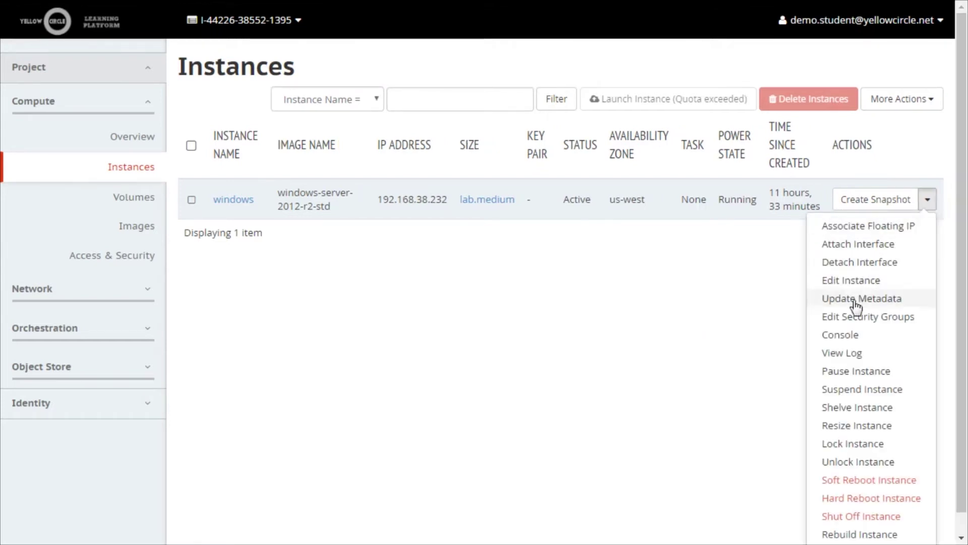
{"action": "left_click", "coordinate": [840, 336]}
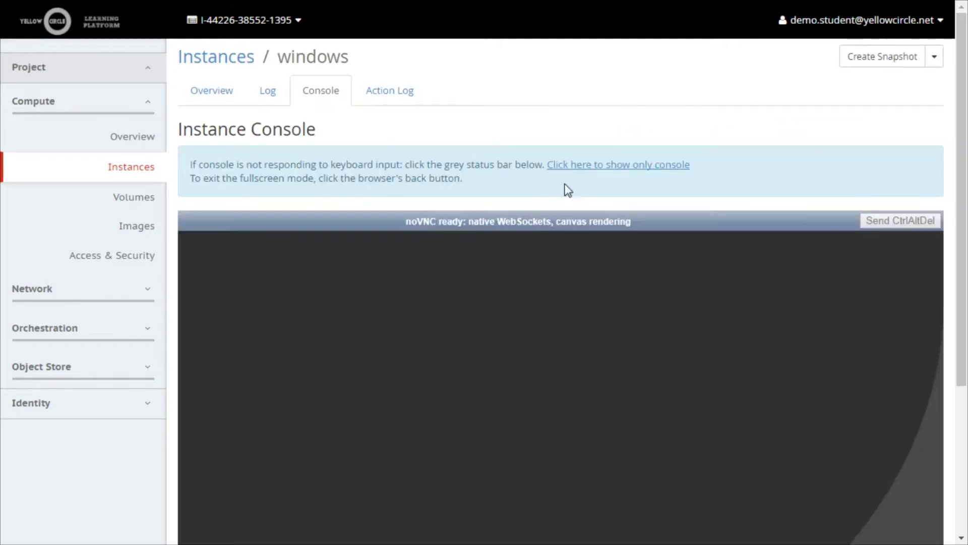
Sign in to the server console as Administrator and search Start for 'windows firewall'.
{"action": "left_click", "coordinate": [568, 165]}
{"action": "left_click", "coordinate": [929, 9]}
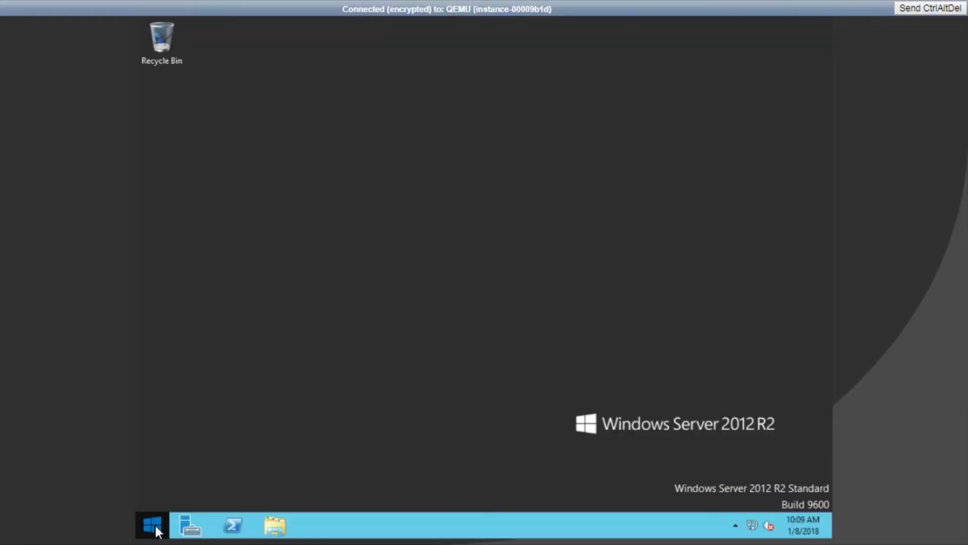
{"action": "left_click", "coordinate": [152, 525]}
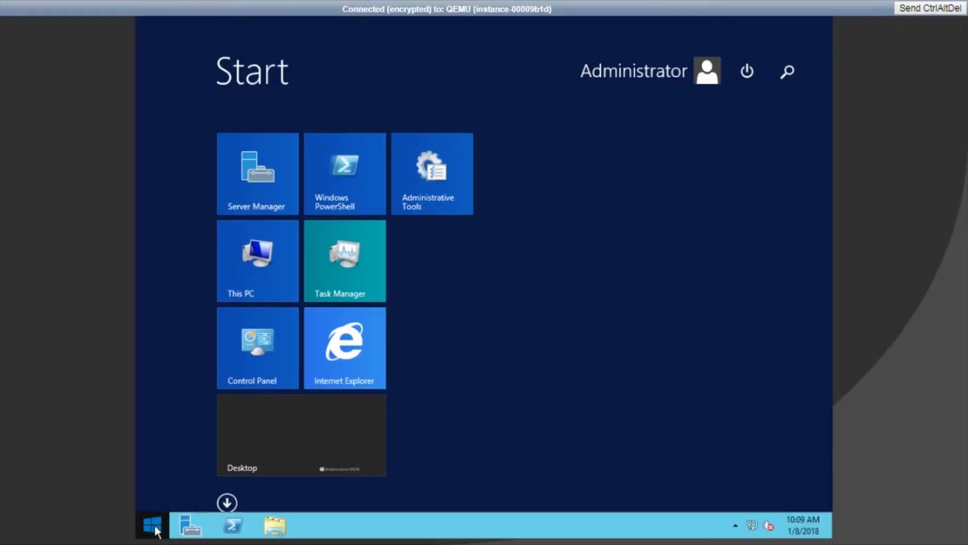
{"action": "type", "text": "windows firewall"}
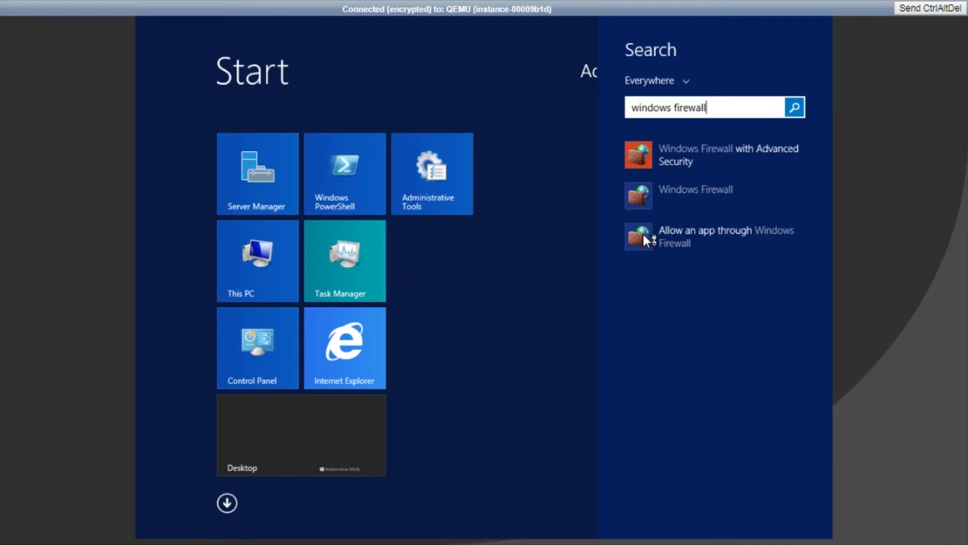
{"action": "left_click", "coordinate": [670, 197]}
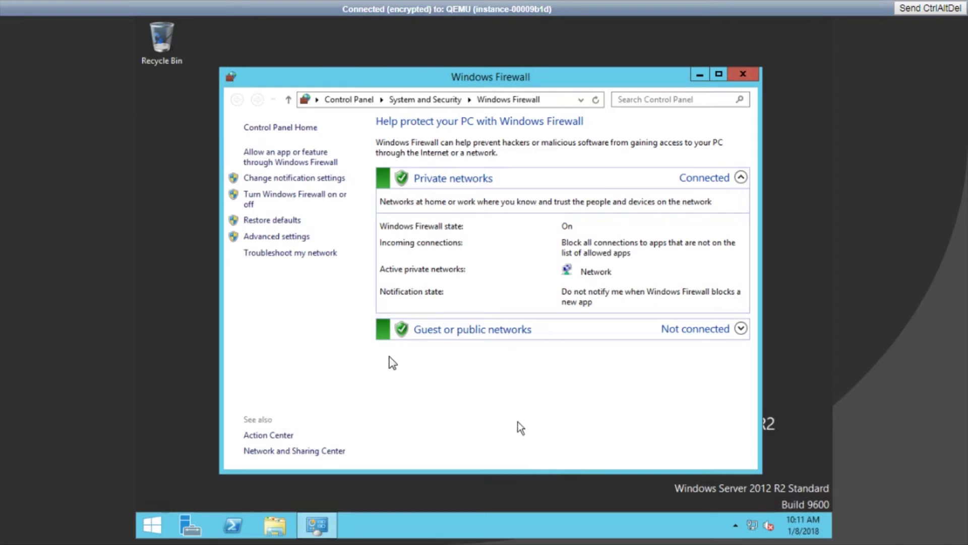
Turn off Windows Firewall for private and public networks, apply, and close the window.
{"action": "left_click", "coordinate": [305, 196]}
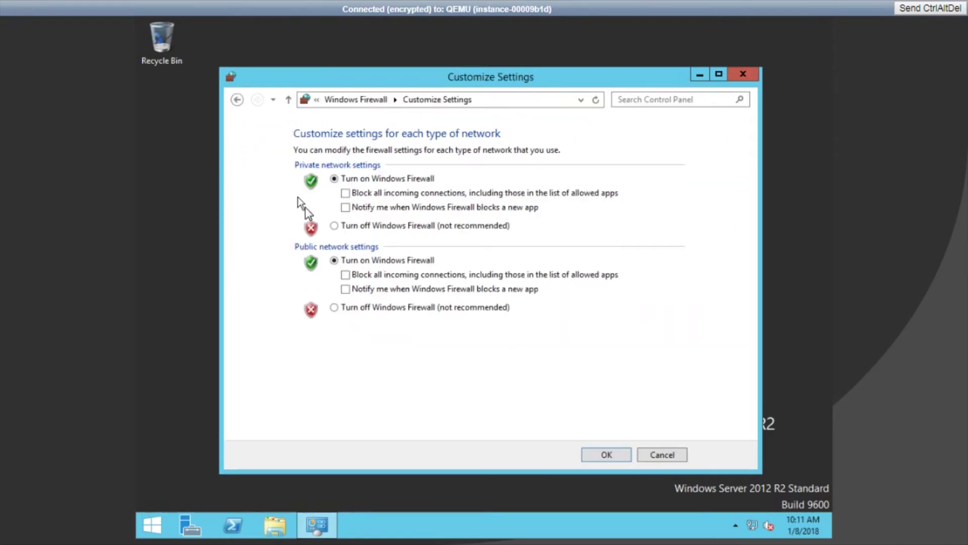
{"action": "left_click", "coordinate": [334, 227]}
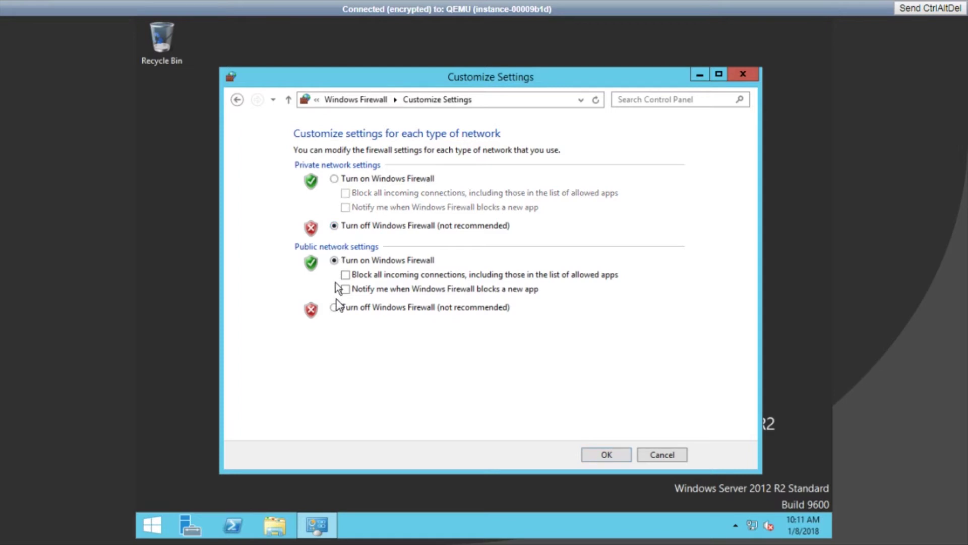
{"action": "left_click", "coordinate": [334, 308]}
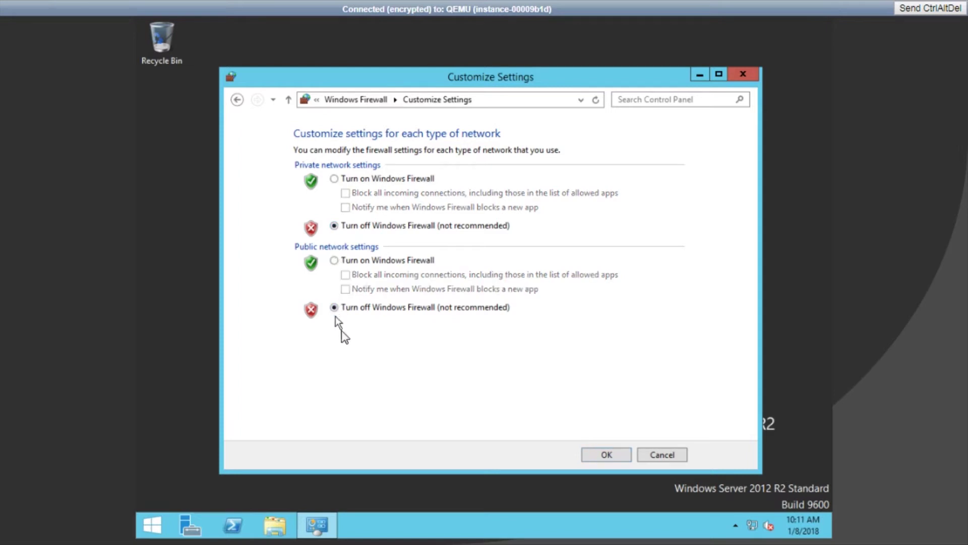
{"action": "left_click", "coordinate": [592, 456]}
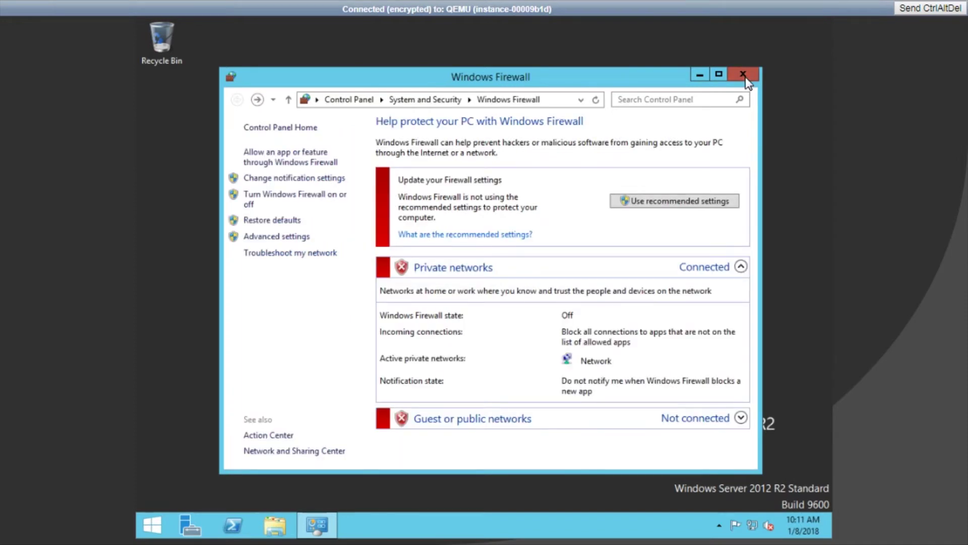
{"action": "left_click", "coordinate": [744, 76]}
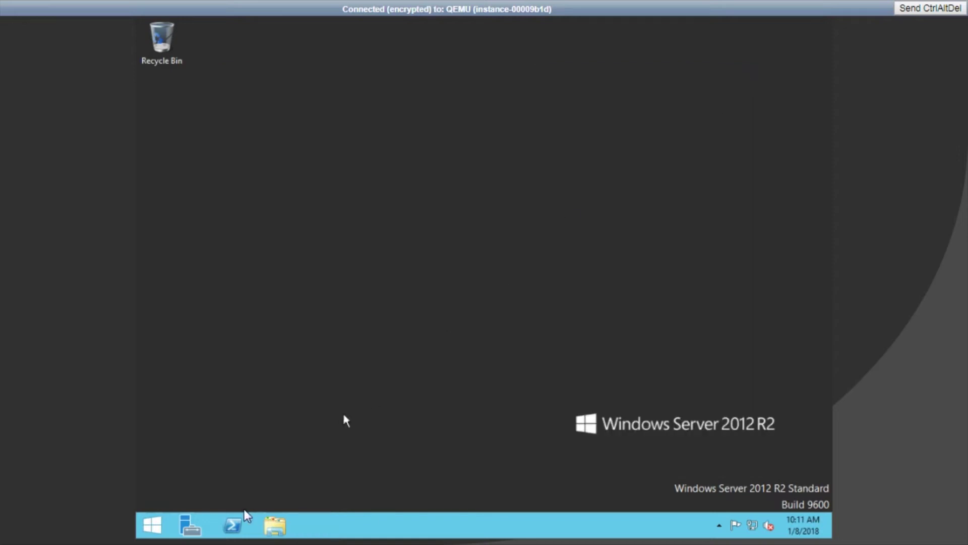
Use the Start screen's account options to sign out of the server console.
{"action": "left_click", "coordinate": [157, 522]}
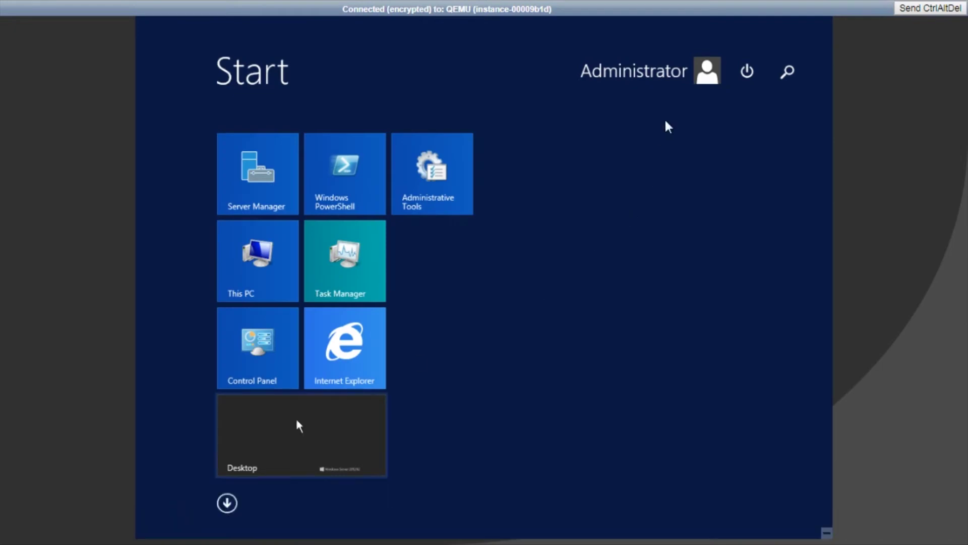
{"action": "left_click", "coordinate": [699, 75]}
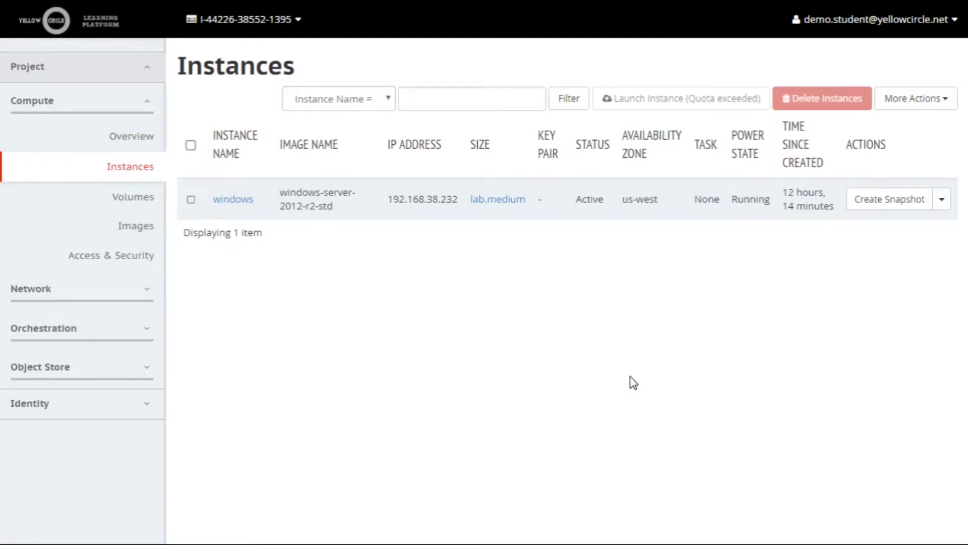
Associate floating IP 172.16.142.244 with the windows instance, then start entering the RDP address.
{"action": "left_click", "coordinate": [944, 203]}
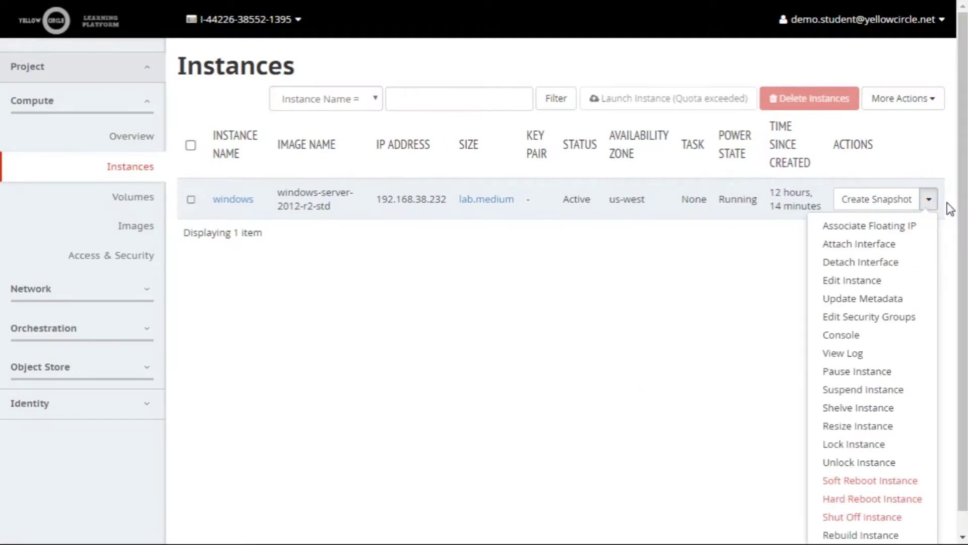
{"action": "left_click", "coordinate": [884, 228]}
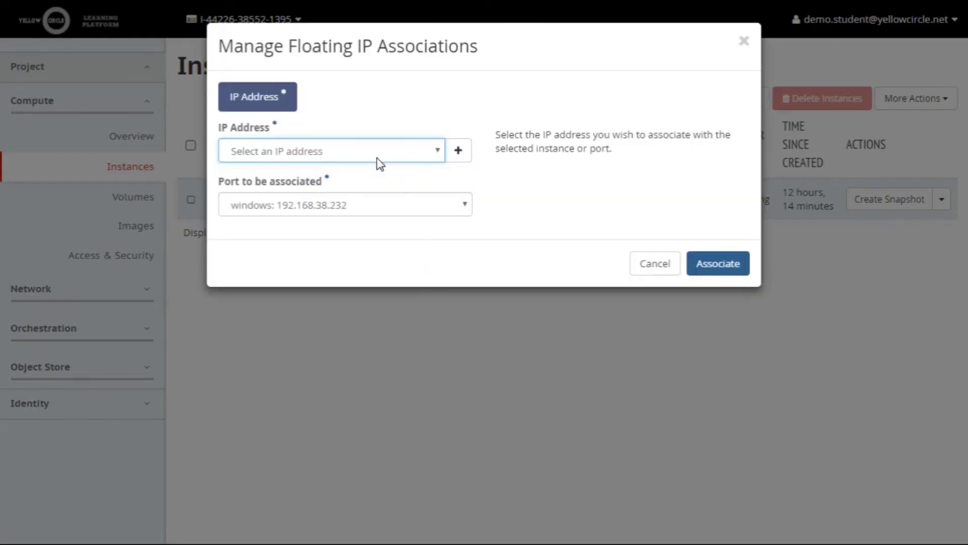
{"action": "left_click", "coordinate": [368, 171]}
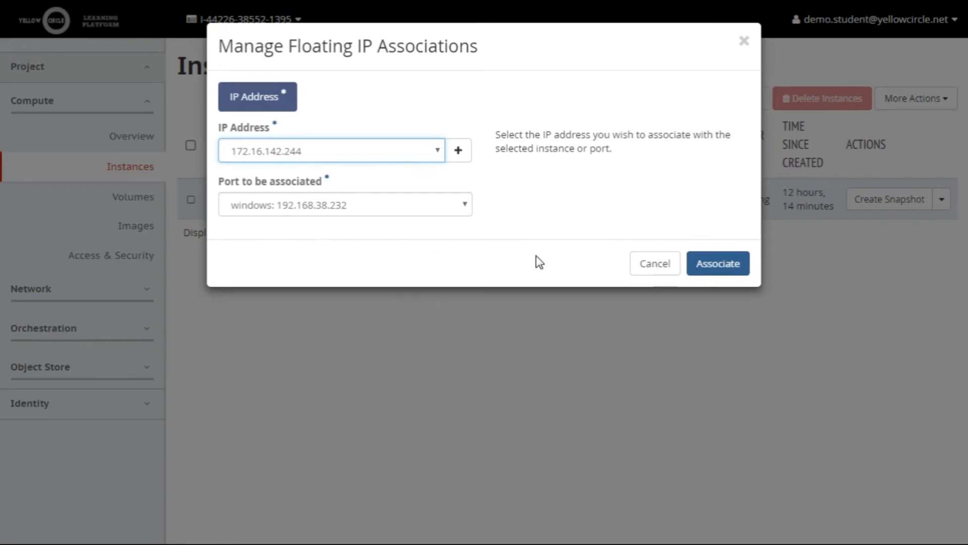
{"action": "left_click", "coordinate": [721, 265]}
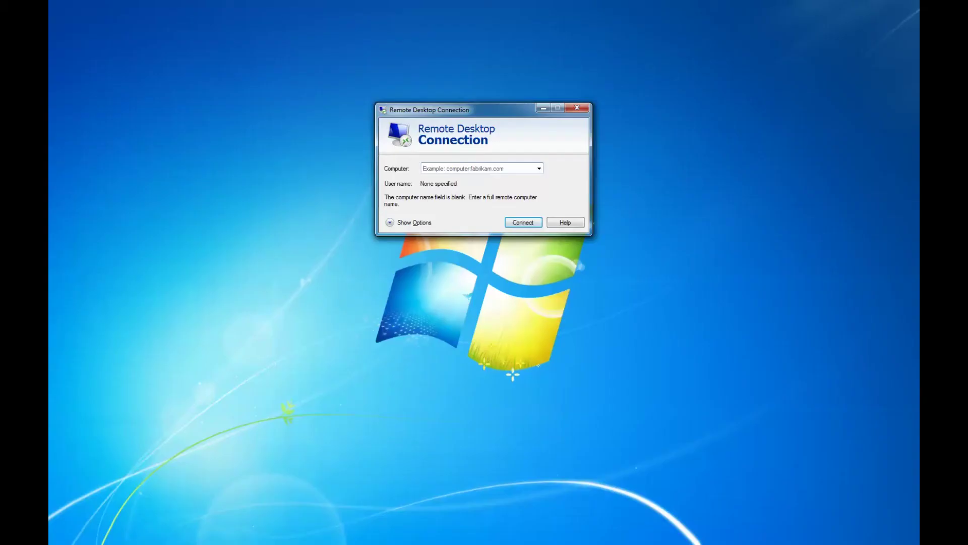
{"action": "type", "text": "rdp"}
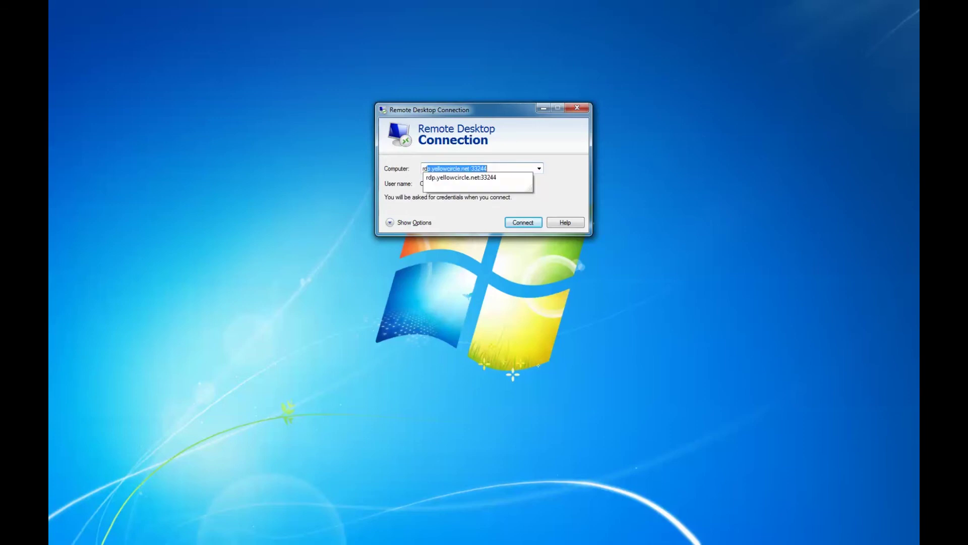
{"action": "type", "text": ".yellowcirc"}
Connect to rdp.yellowcircle.net:33244 in Remote Desktop Connection.
{"action": "key", "text": "BackSpace"}
{"action": "type", "text": "le.net:33244"}
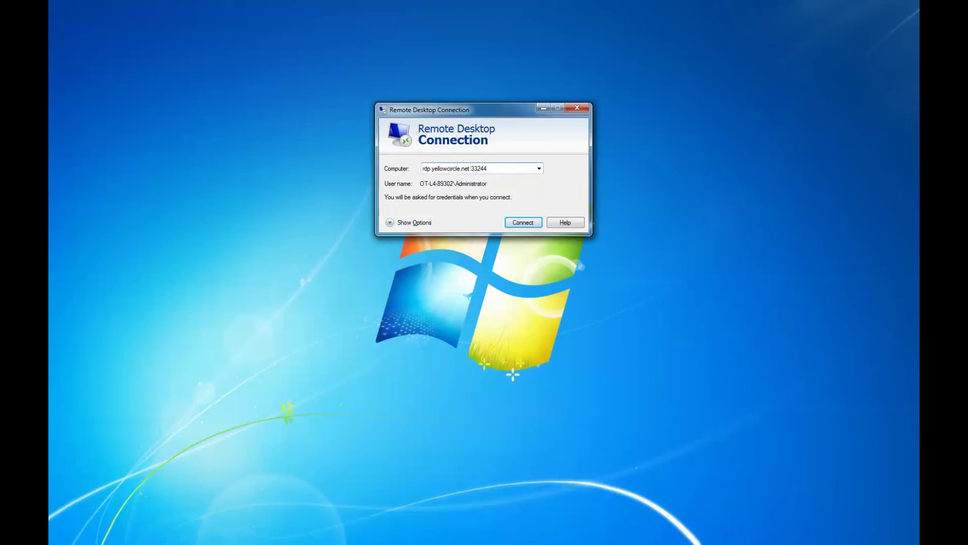
{"action": "key", "text": "Return"}
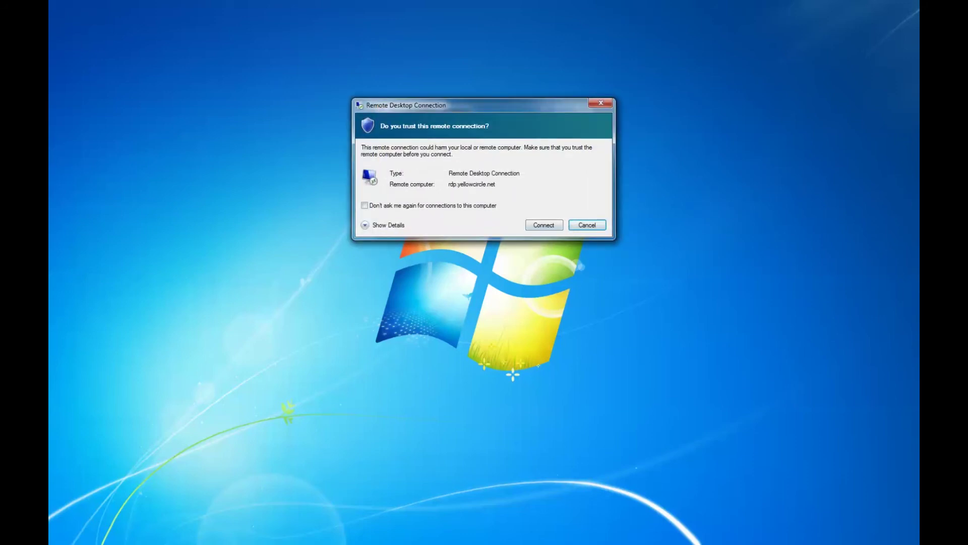
Trust the remote computer, sign in as Administrator, and accept the certificate permanently.
{"action": "key", "text": "shift+Tab"}
{"action": "key", "text": "Return"}
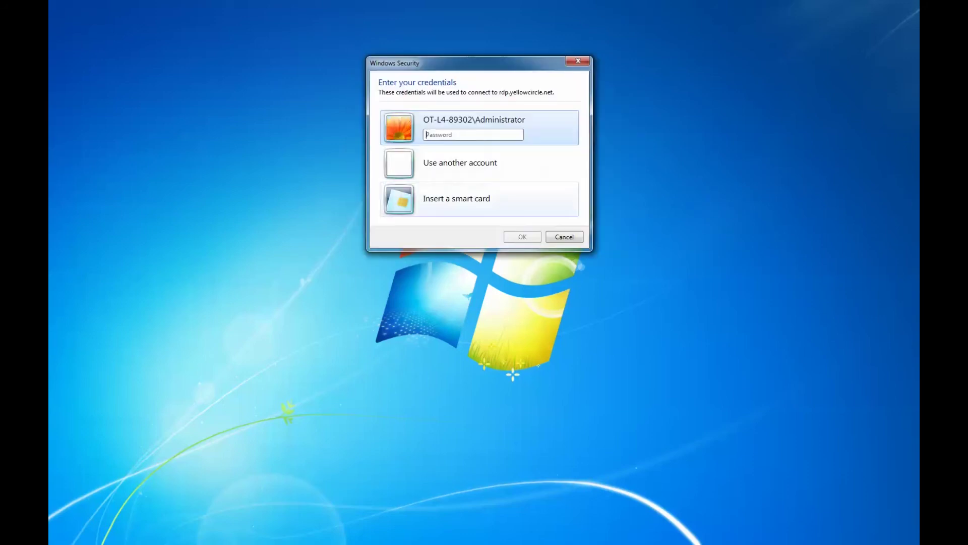
{"action": "left_click", "coordinate": [460, 162]}
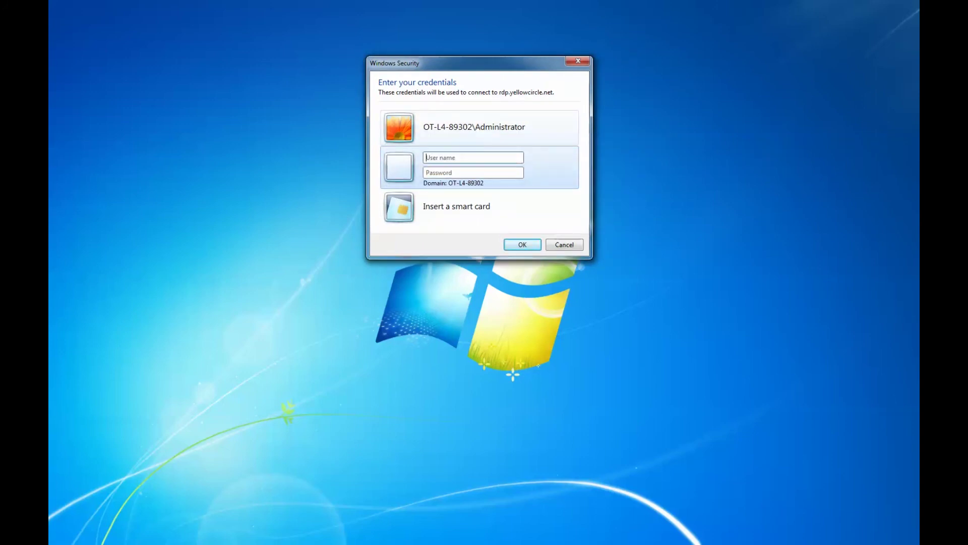
{"action": "type", "text": "Administ"}
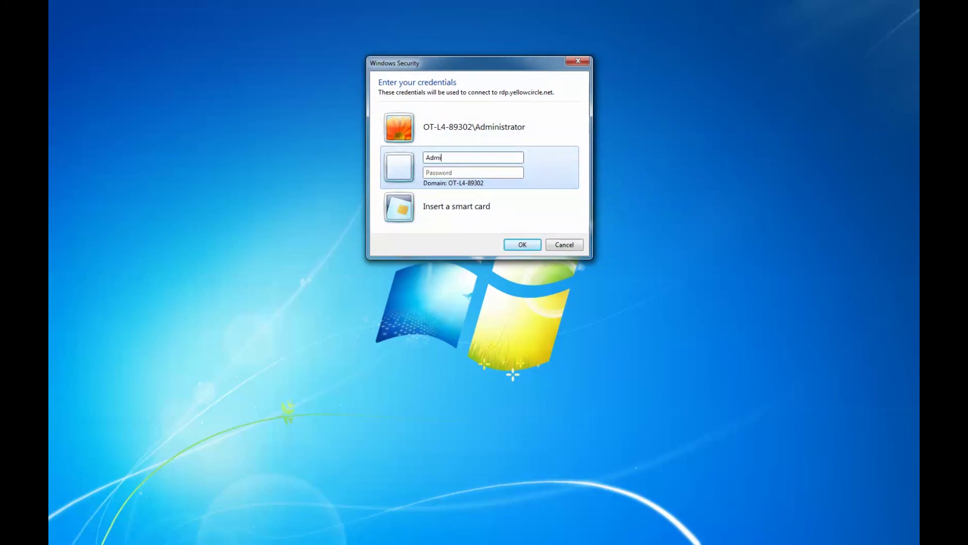
{"action": "type", "text": "rato"}
{"action": "type", "text": "•••"}
{"action": "type", "text": "•••••••••"}
{"action": "key", "text": "Return"}
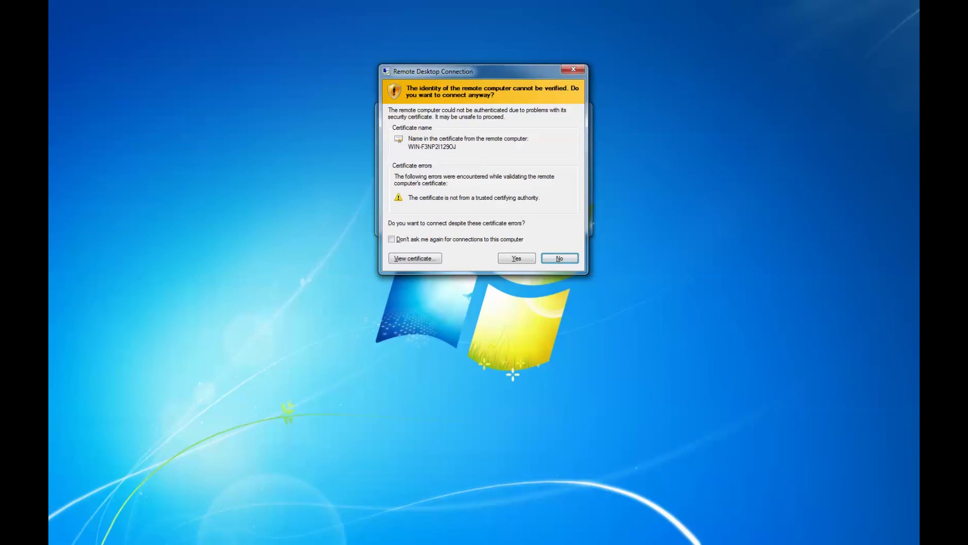
{"action": "left_click", "coordinate": [392, 239]}
{"action": "left_click", "coordinate": [517, 258]}
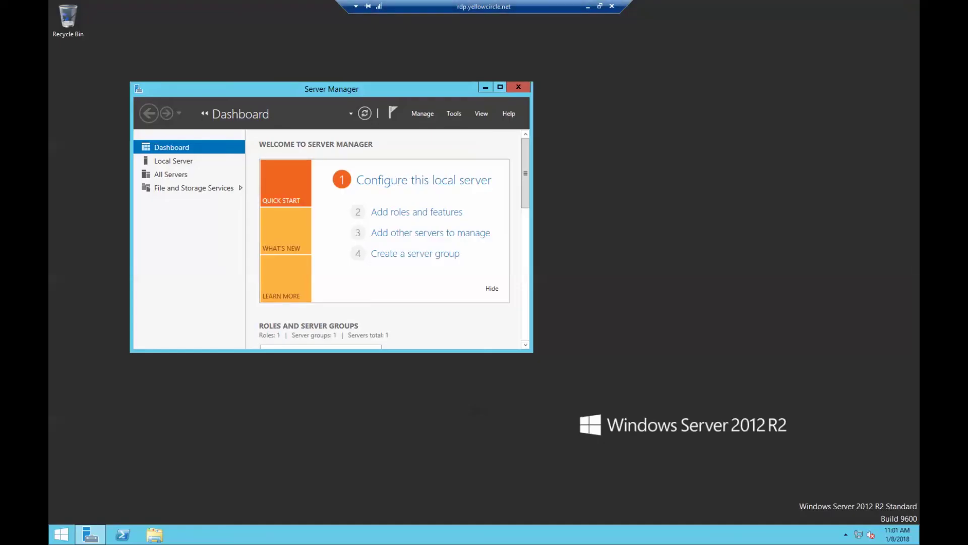
Maximize Server Manager, then close it to leave a bare desktop.
{"action": "left_click", "coordinate": [500, 87]}
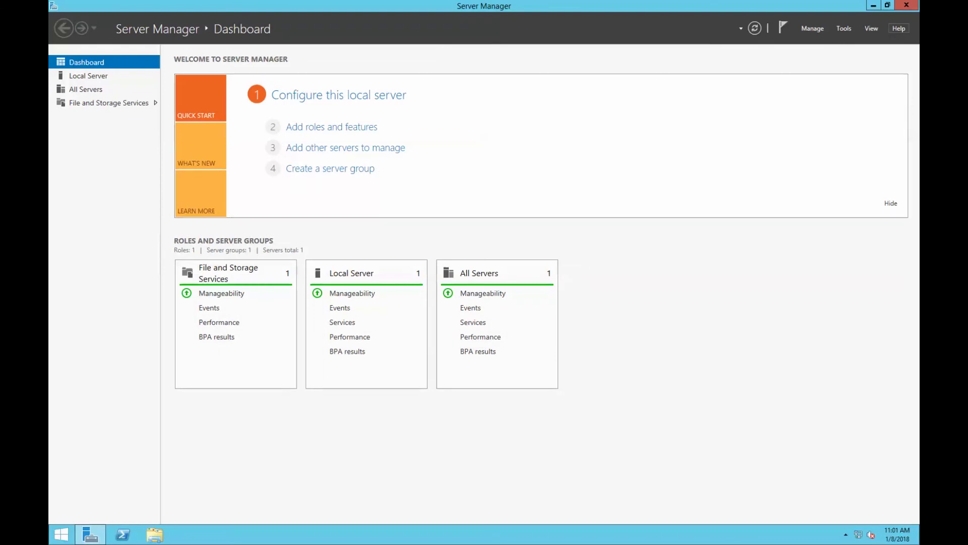
{"action": "left_click", "coordinate": [906, 4]}
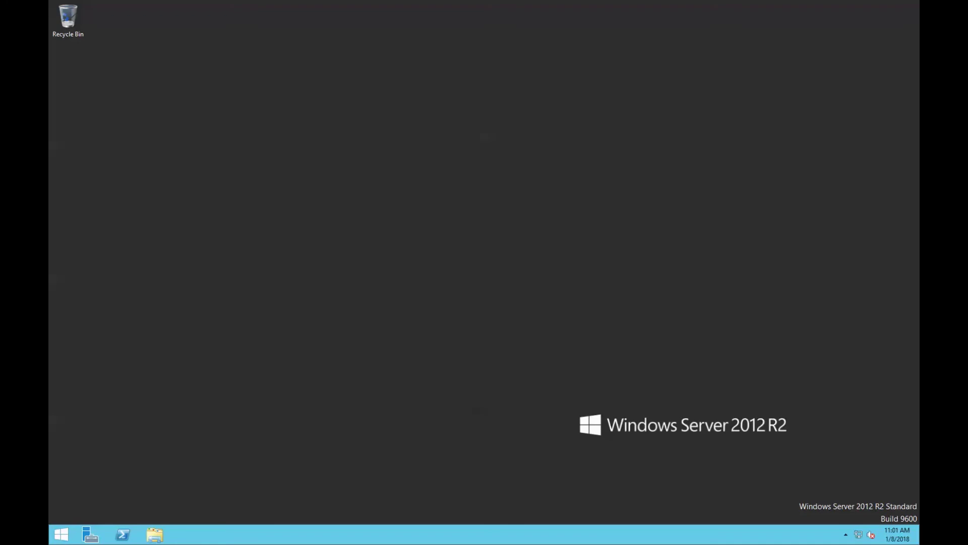
On the remote server, show the Start screen's Administrator account menu with Lock and Sign out.
{"action": "left_click", "coordinate": [61, 534]}
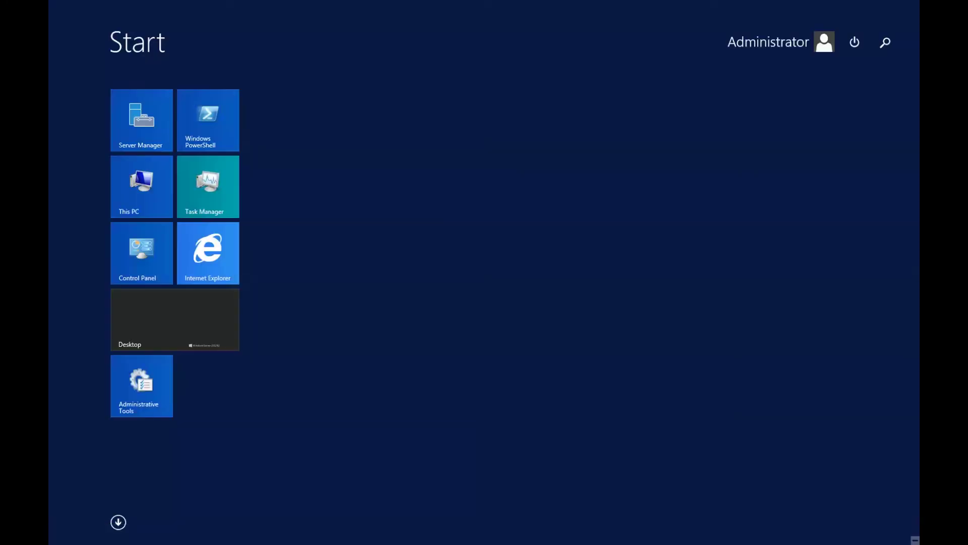
{"action": "left_click", "coordinate": [781, 42]}
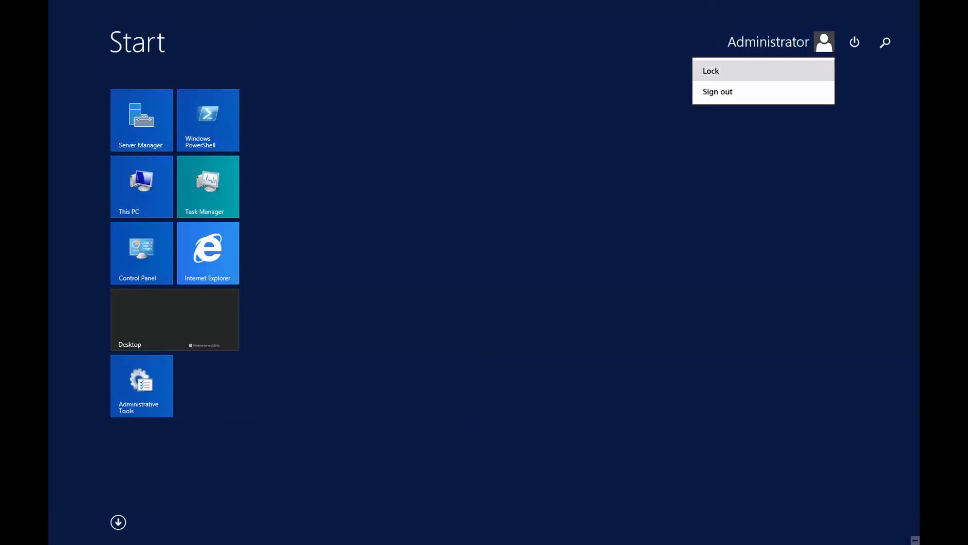